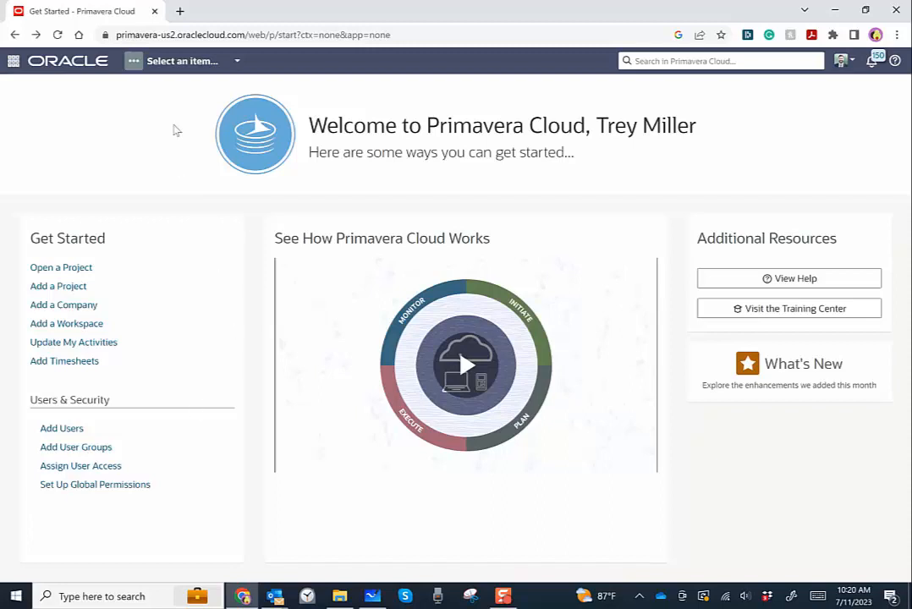
# Start adding a new program from the list of programs.
pyautogui.click(140, 61)
pyautogui.moveTo(165, 125)
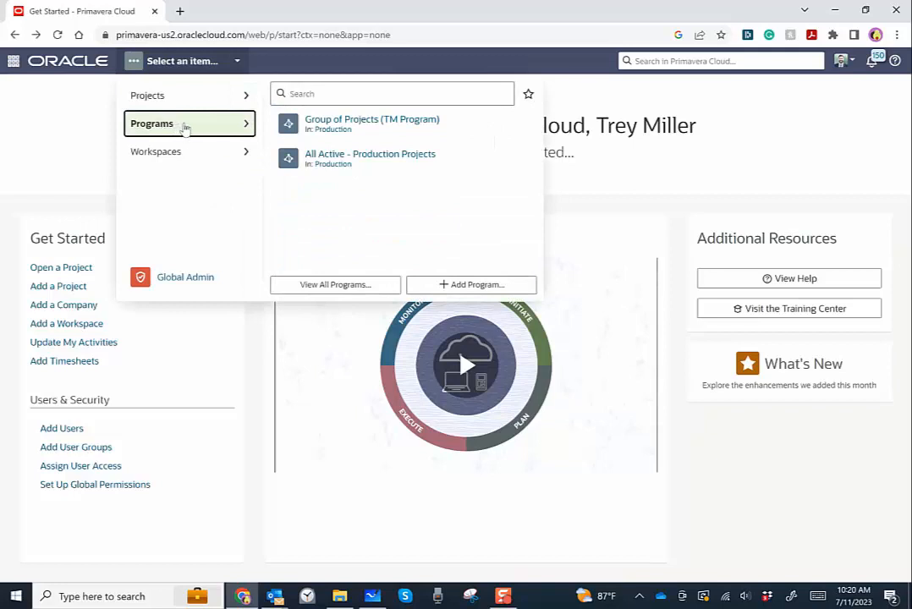
pyautogui.click(185, 128)
pyautogui.click(185, 126)
pyautogui.click(186, 127)
pyautogui.click(187, 127)
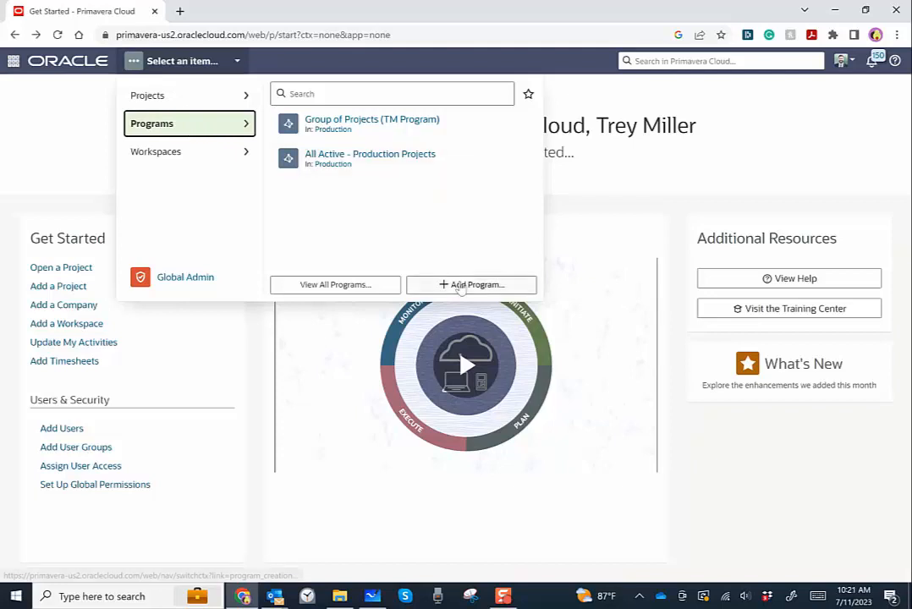
pyautogui.click(459, 287)
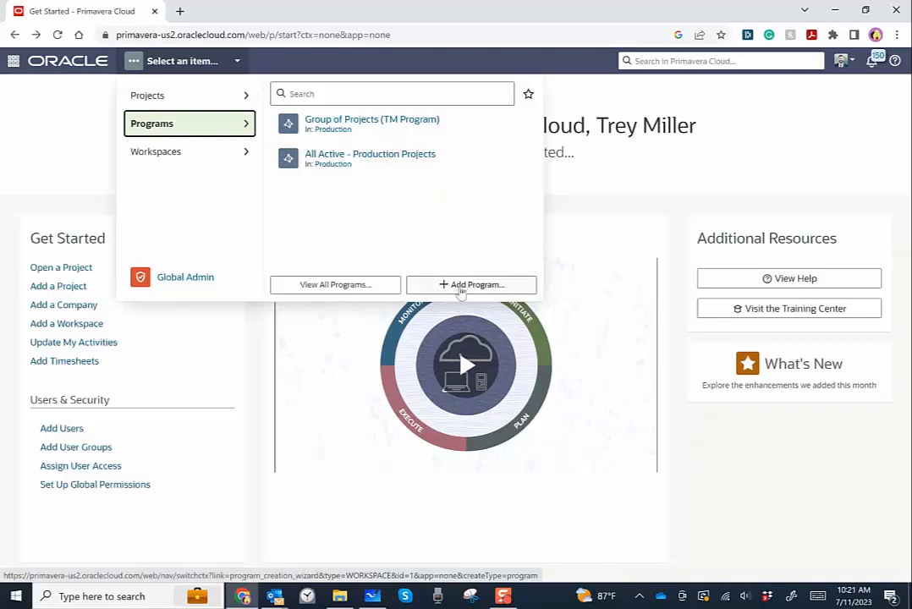
pyautogui.click(460, 287)
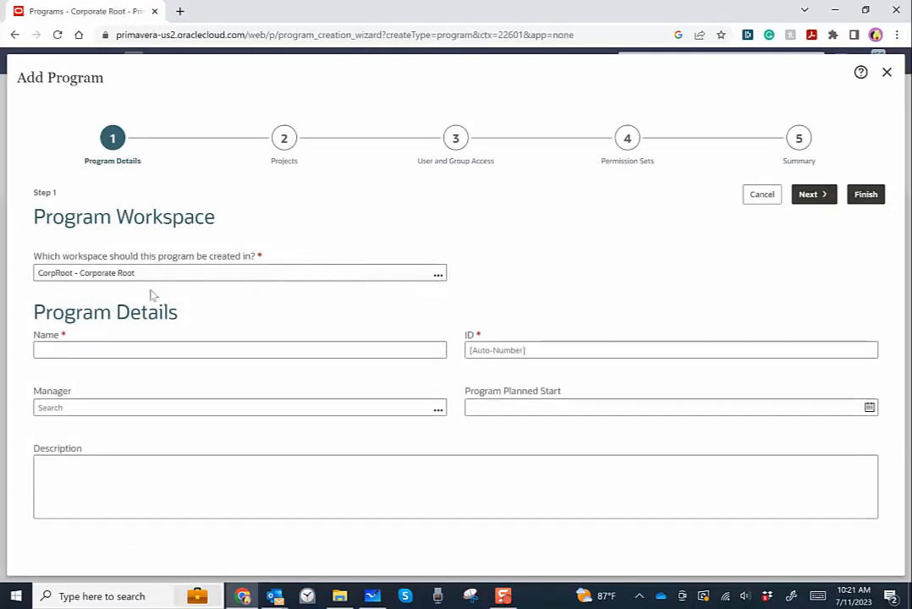
# Set the new program's workspace to PROD - Production under Corporate Root.
pyautogui.click(437, 277)
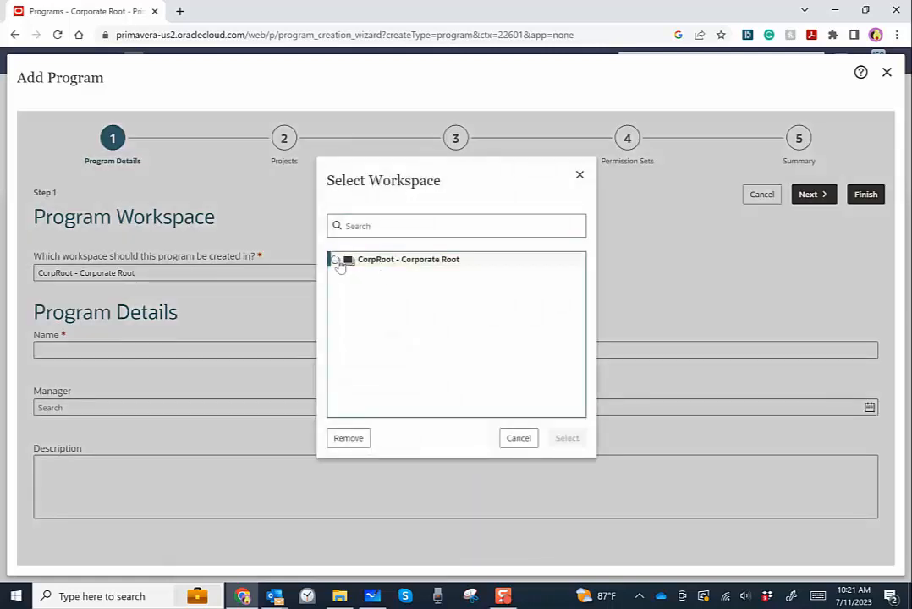
pyautogui.click(338, 261)
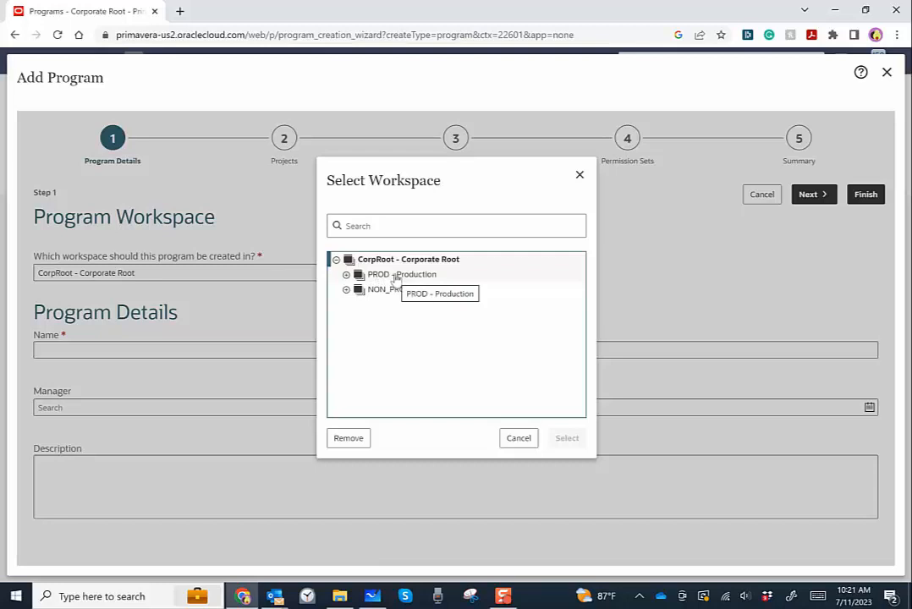
pyautogui.click(398, 276)
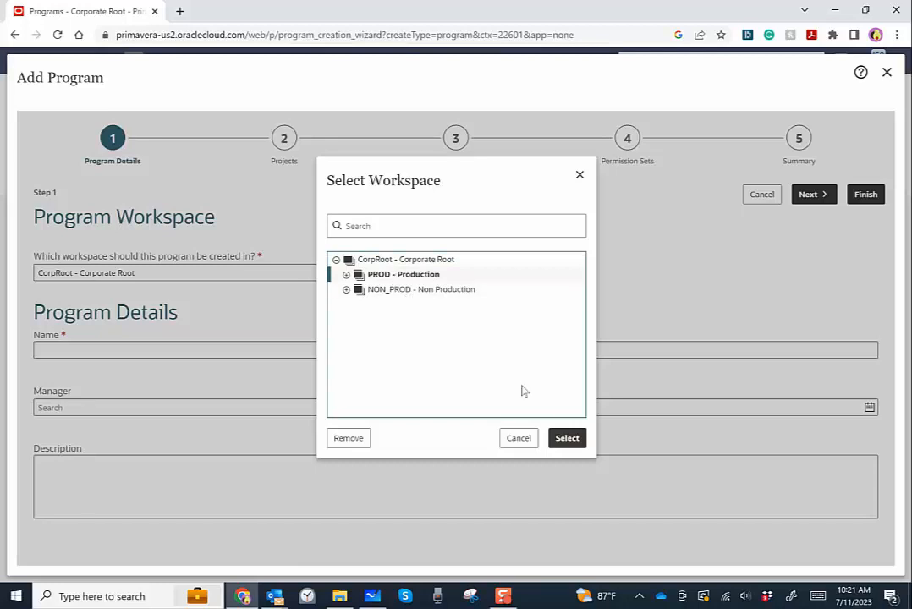
pyautogui.click(571, 439)
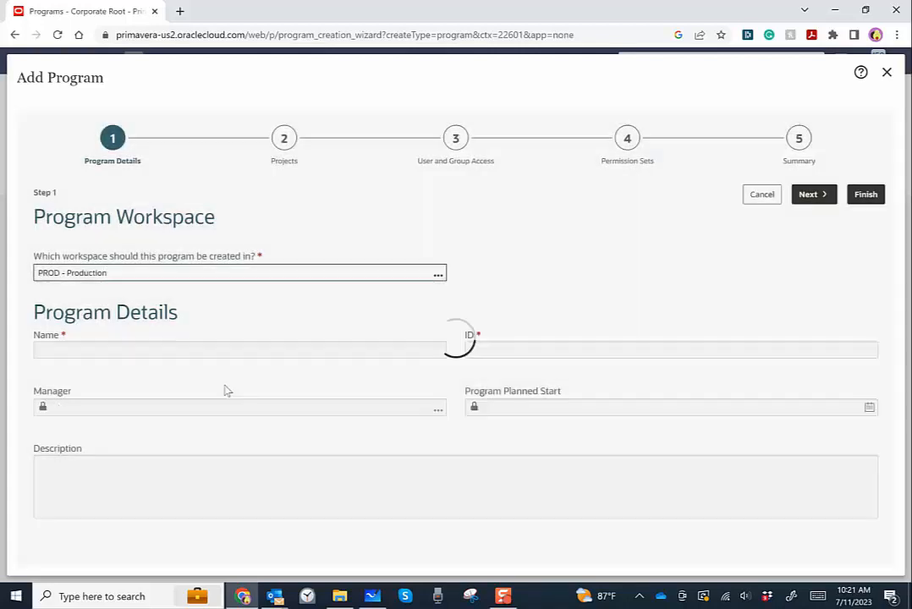
# Name the program Sample Program with the ID SMPG and proceed to project selection.
pyautogui.click(107, 352)
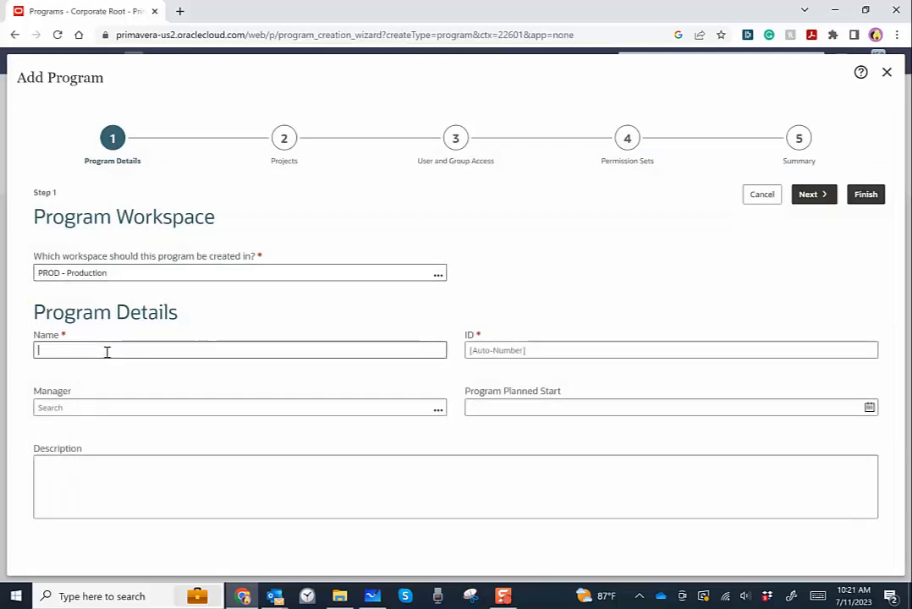
pyautogui.write('Sample Program')
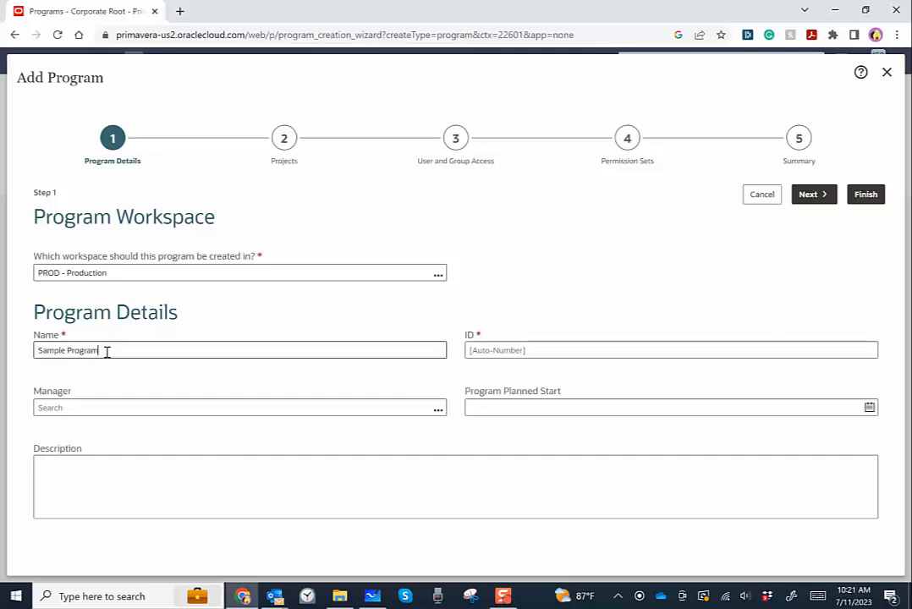
pyautogui.click(485, 349)
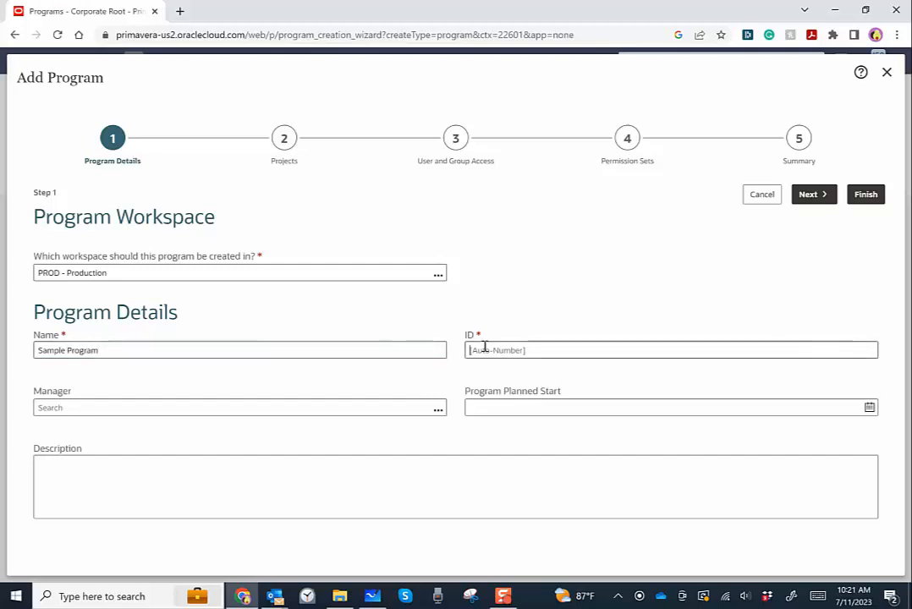
pyautogui.write('SMPG')
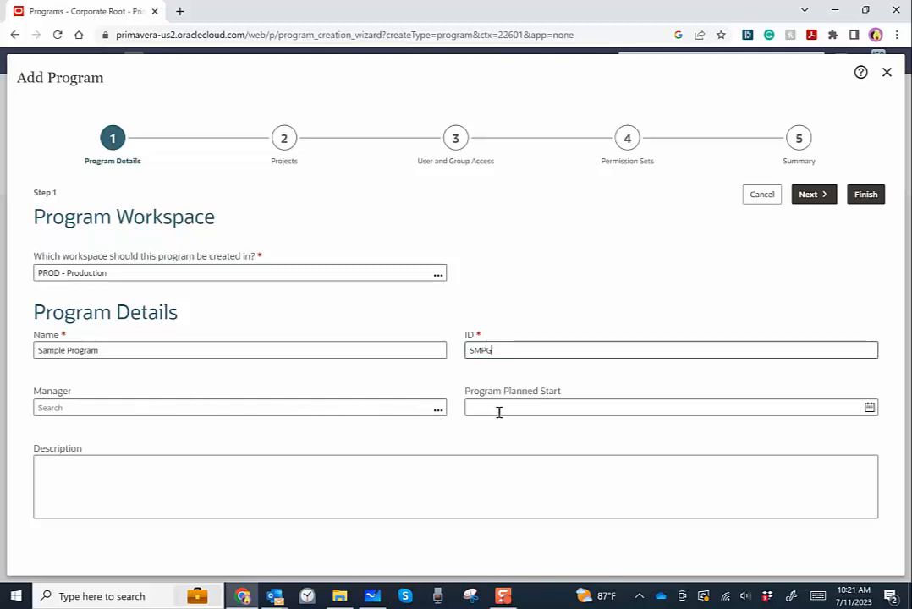
pyautogui.click(811, 195)
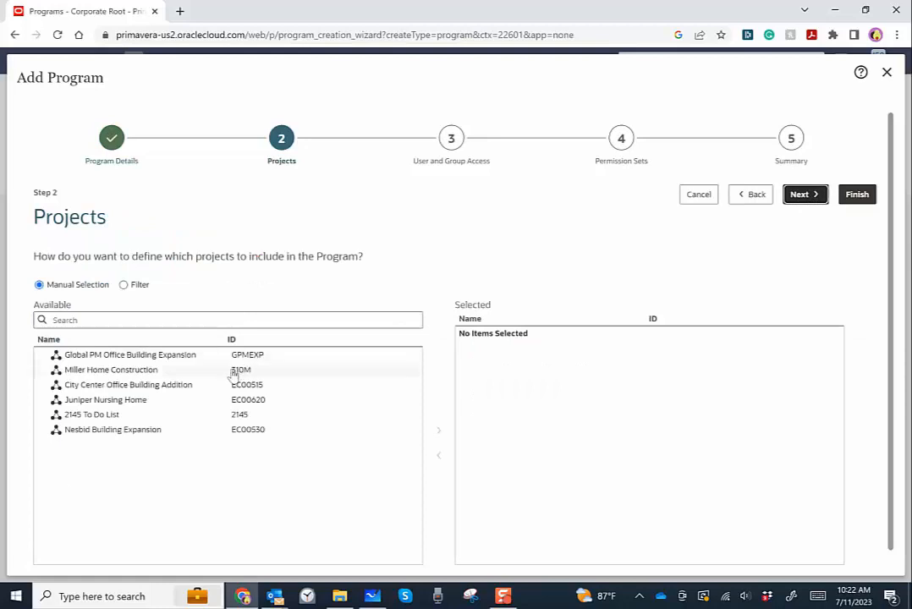
# Include the Nesbid Building Expansion, Juniper Nursing Home and City Center Office Building Addition projects in the program and proceed to user access.
pyautogui.click(173, 430)
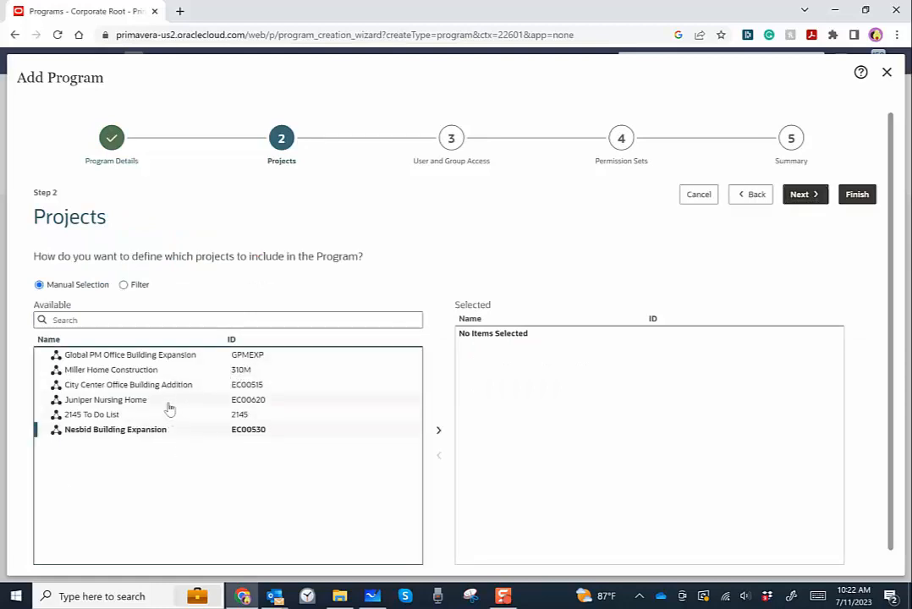
pyautogui.keyDown('ctrl'); pyautogui.click(168, 403); pyautogui.keyUp('ctrl')
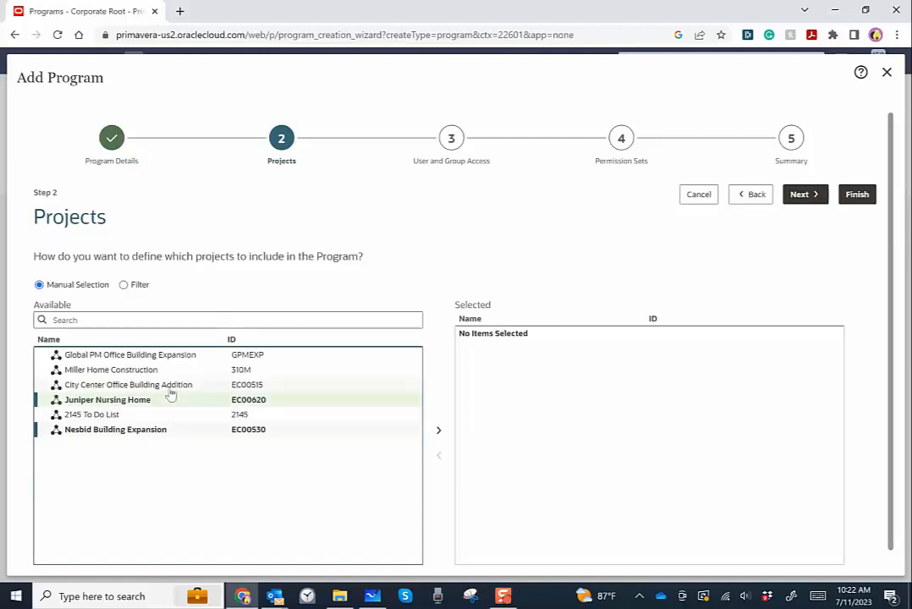
pyautogui.keyDown('ctrl'); pyautogui.click(169, 387); pyautogui.keyUp('ctrl')
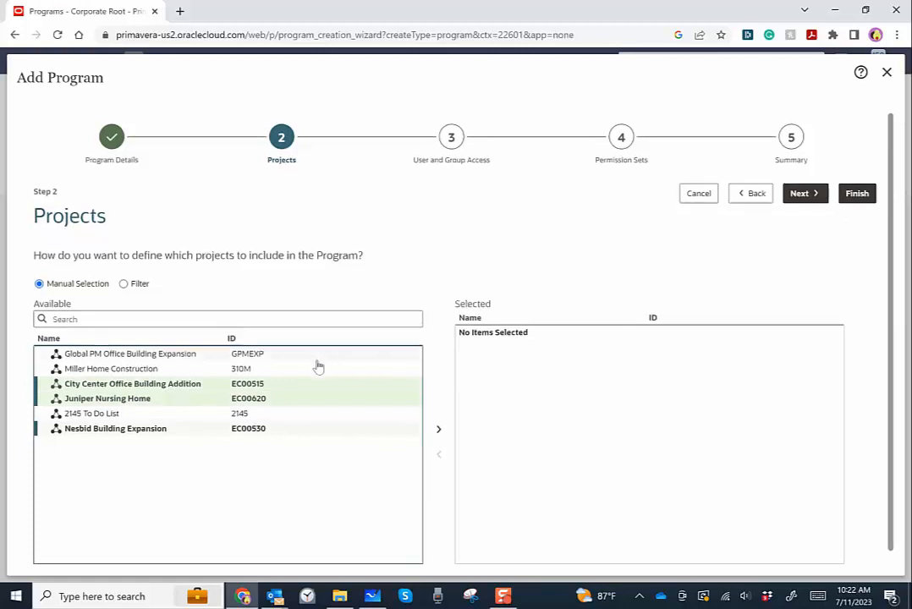
pyautogui.scroll(-1, 318, 367)
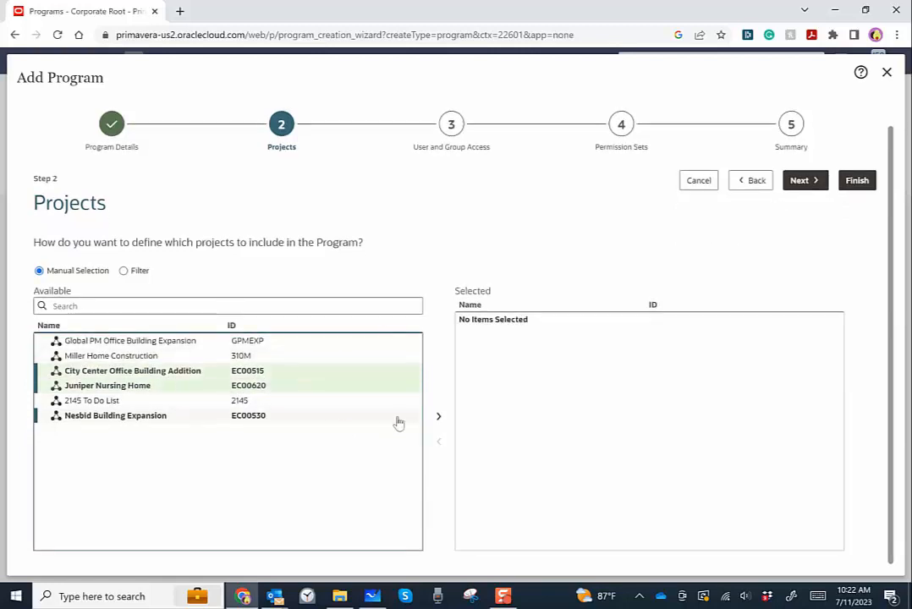
pyautogui.click(436, 417)
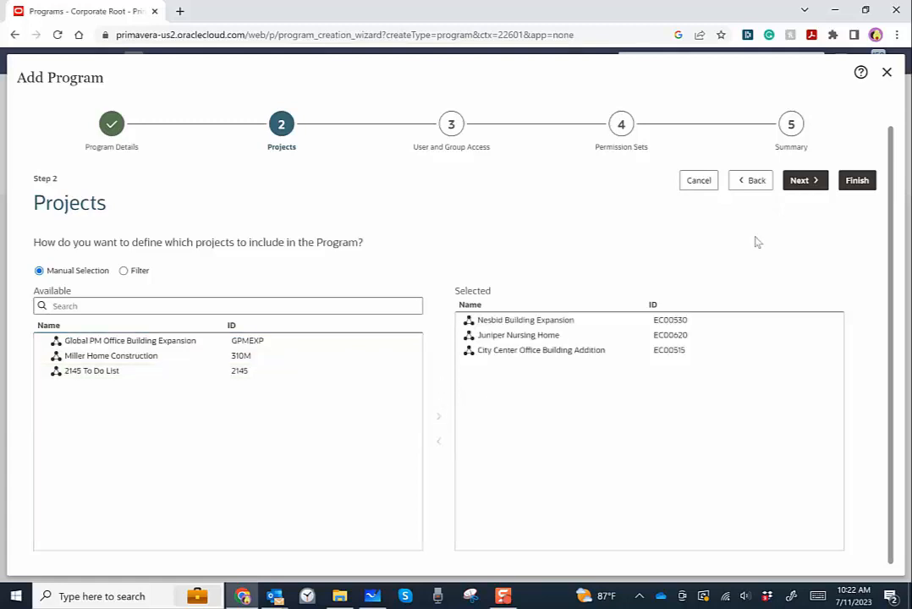
pyautogui.click(806, 180)
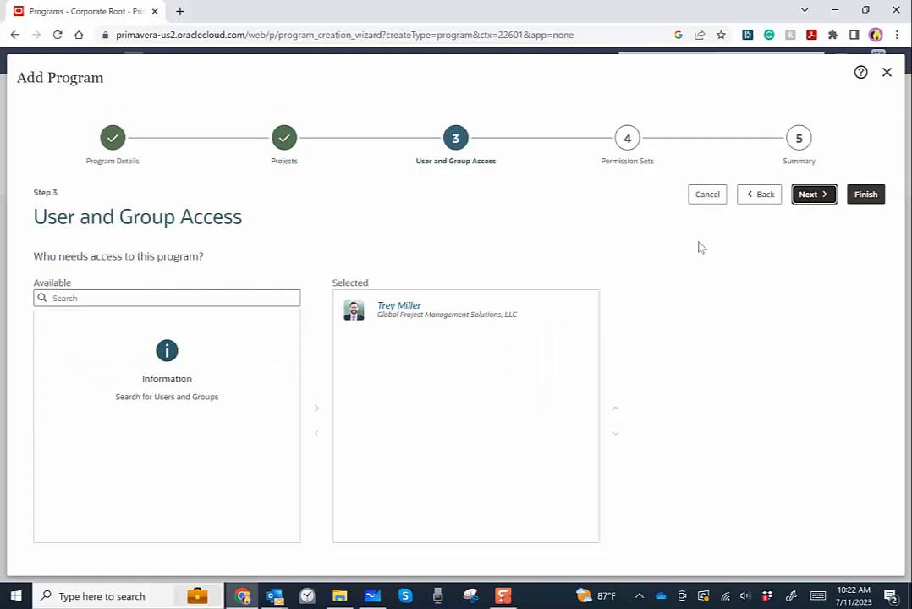
# Accept the default user access and permission sets, and create the program from the summary.
pyautogui.click(532, 307)
pyautogui.click(813, 200)
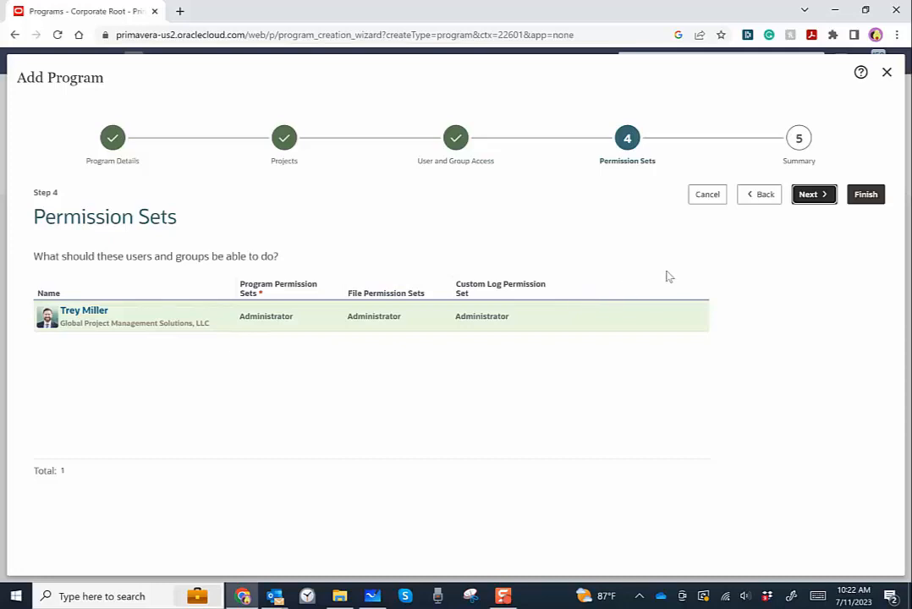
pyautogui.click(816, 195)
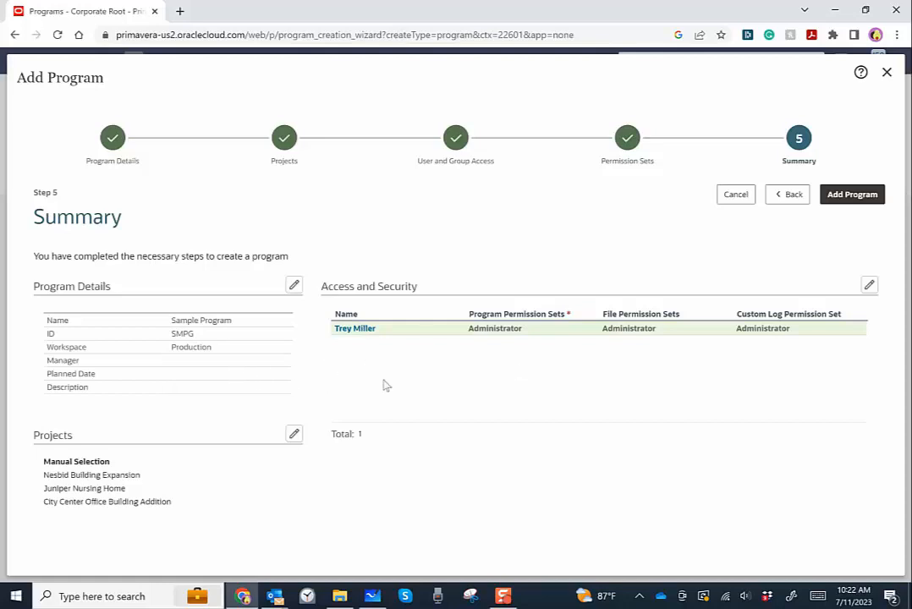
pyautogui.click(851, 195)
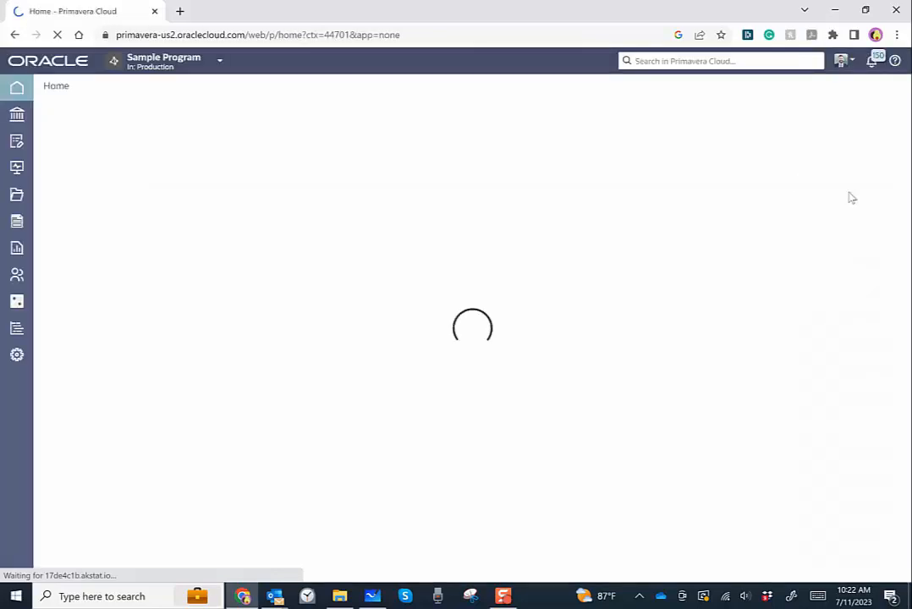
pyautogui.click(171, 66)
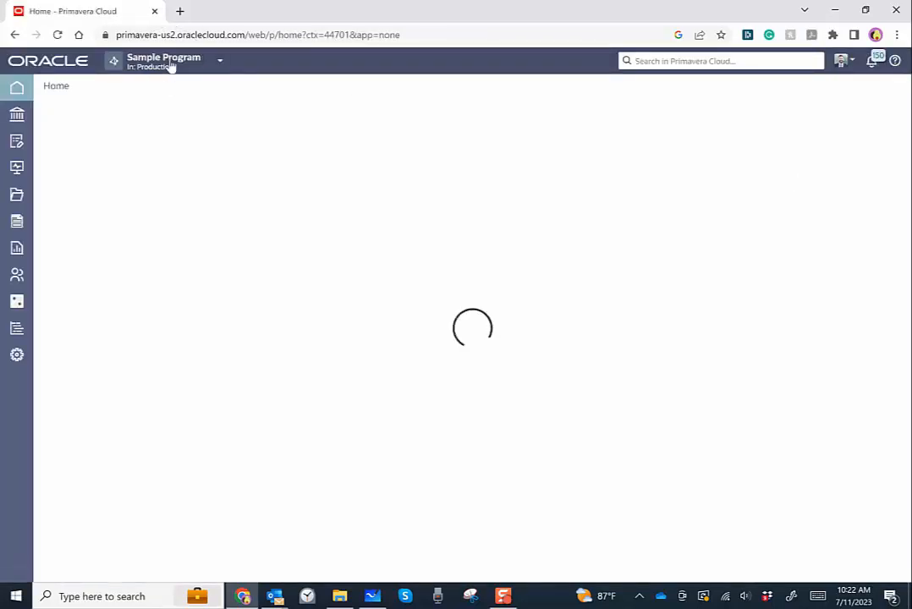
pyautogui.click(171, 67)
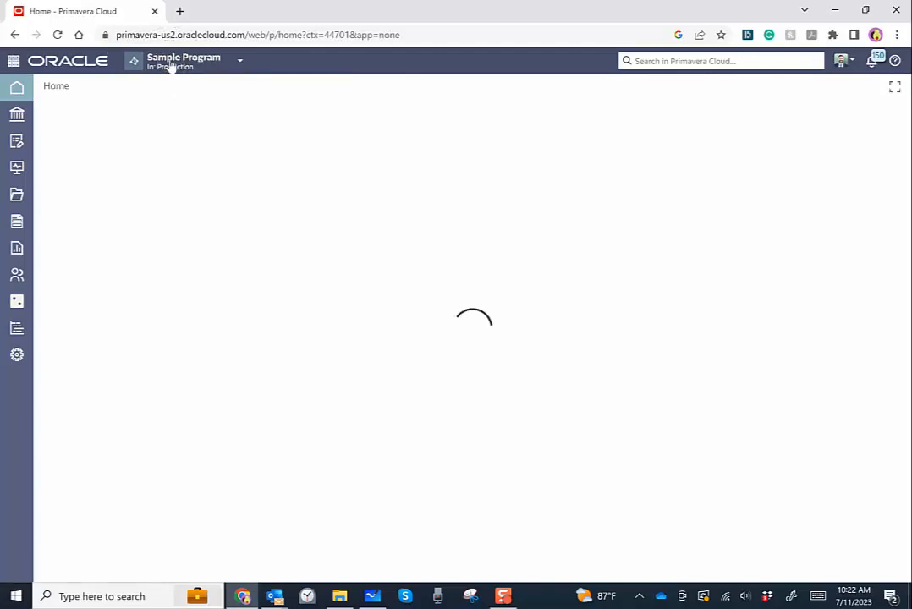
pyautogui.click(171, 67)
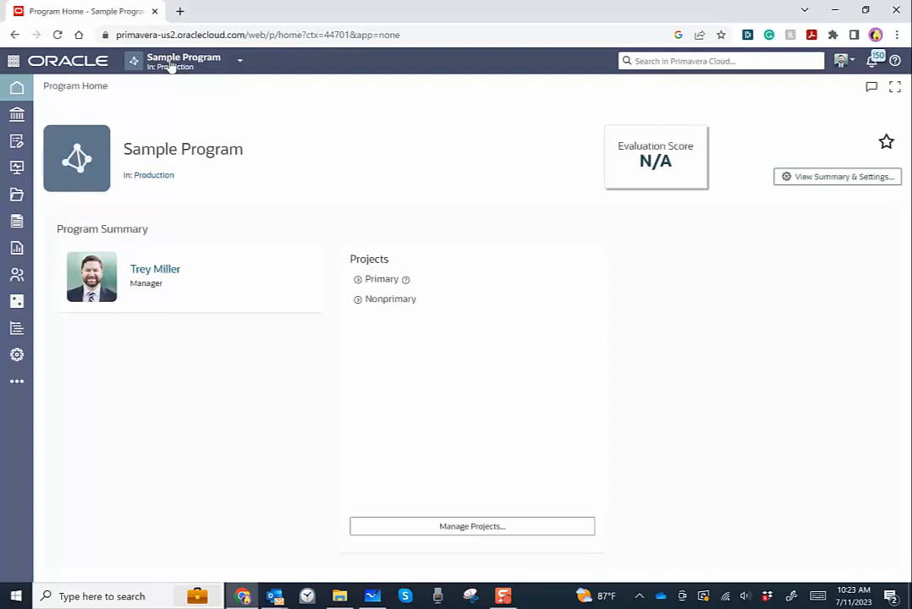
# Open the program's schedule activities and collapse the City Center Office Building Addition, Juniper Nursing Home and Nesbid Building Expansion projects.
pyautogui.moveTo(23, 332)
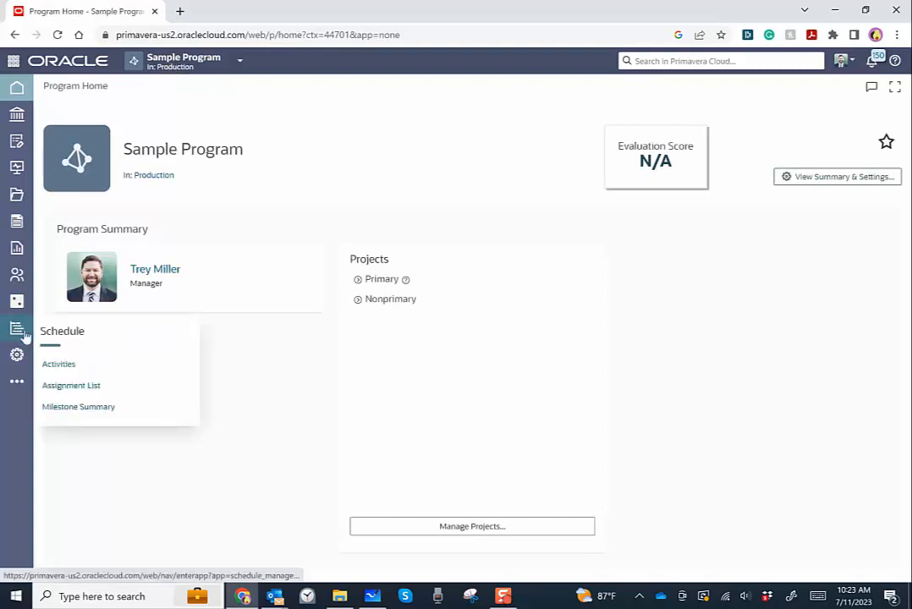
pyautogui.click(59, 369)
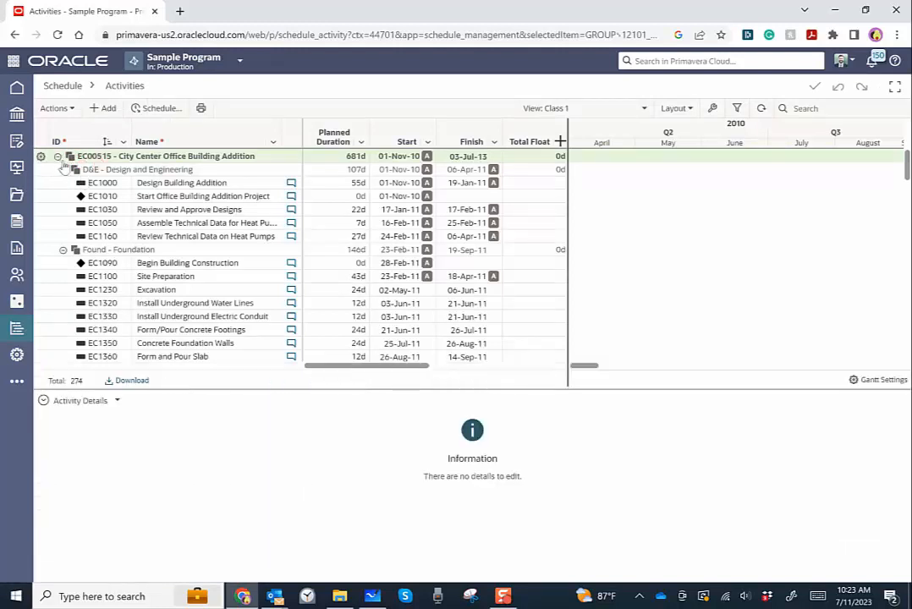
pyautogui.click(57, 156)
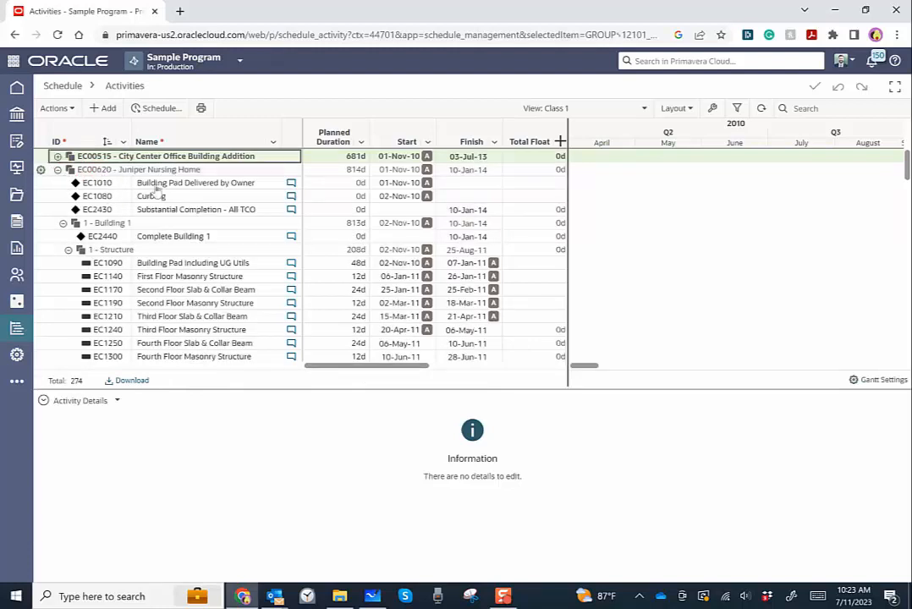
pyautogui.click(135, 170)
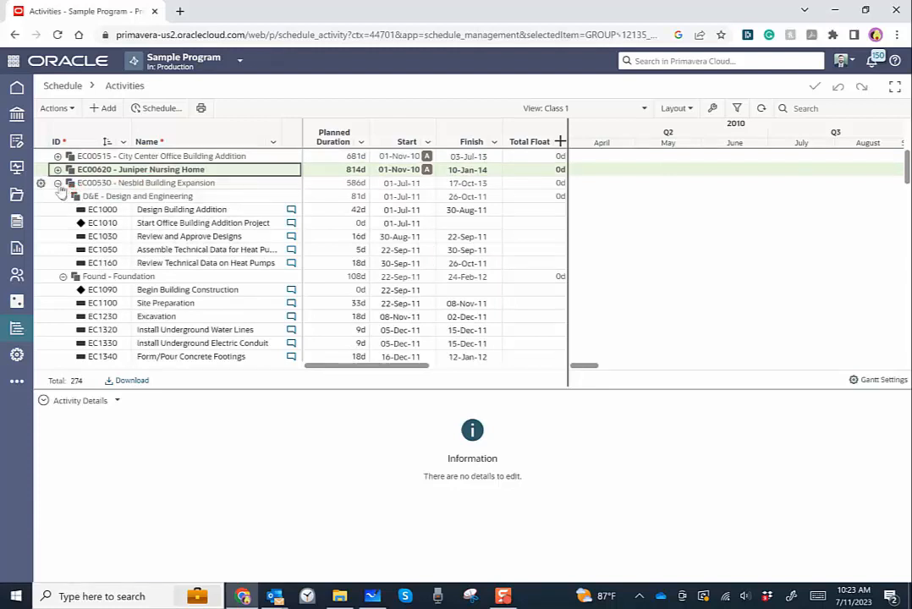
pyautogui.click(58, 183)
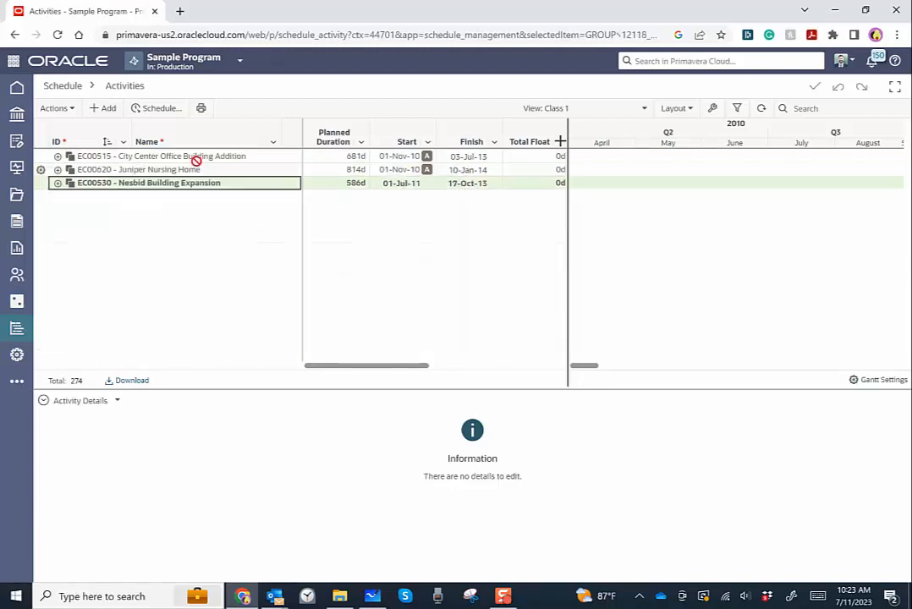